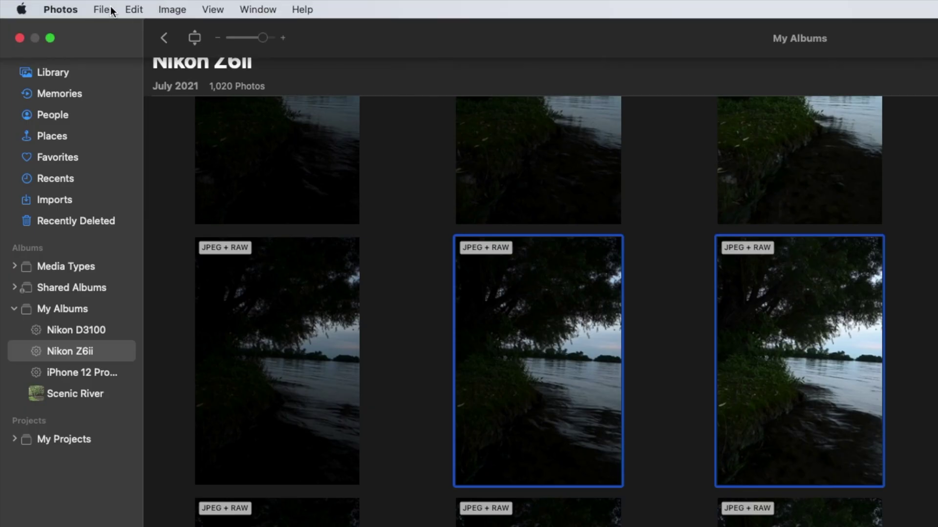
Open the export options for the selected river photos in the Nikon Z6ii album
{"action": "left_click", "coordinate": [110, 7]}
{"action": "mouse_move", "coordinate": [120, 124]}
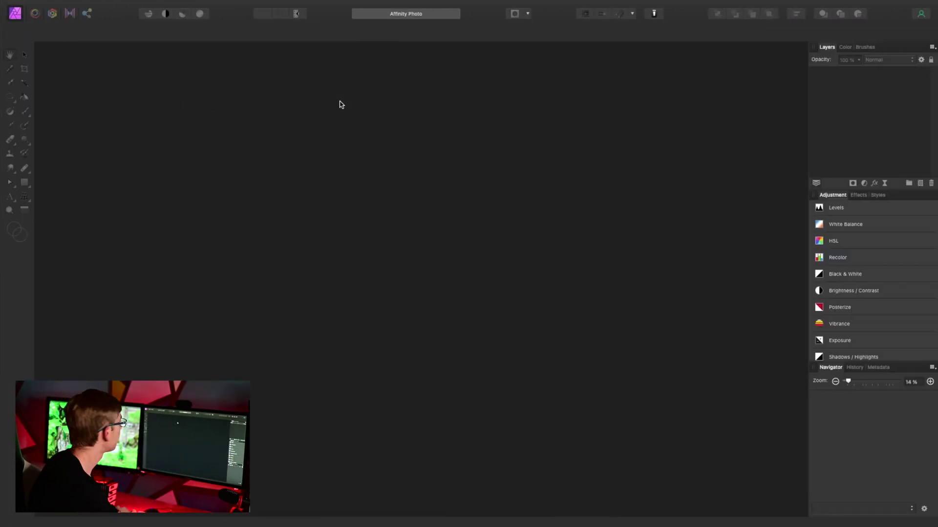
Switch to Affinity Photo and create an HDR merge from Z62_1024.nef, Z62_1025.nef, Z62_1026.nef and Z62_1027.nef, keeping the default merge options
{"action": "left_click", "coordinate": [89, 6]}
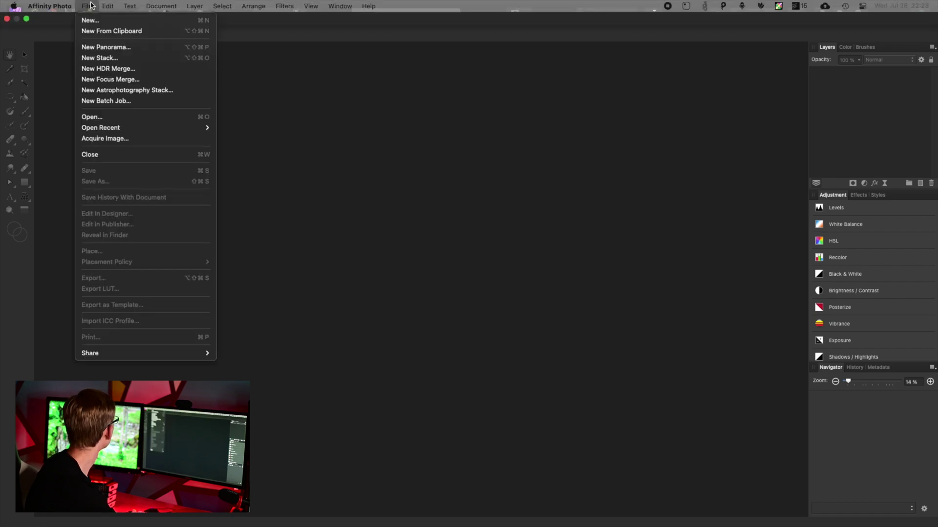
{"action": "left_click", "coordinate": [107, 69]}
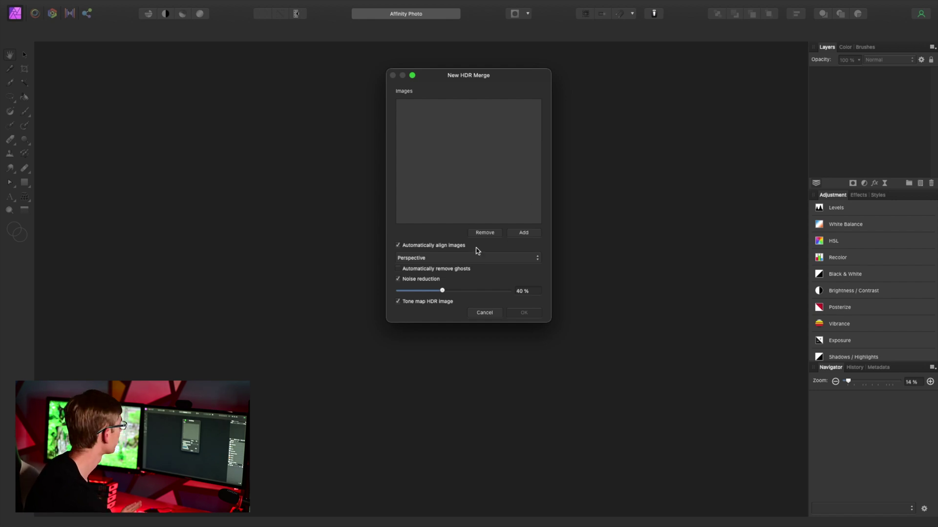
{"action": "left_click", "coordinate": [521, 233]}
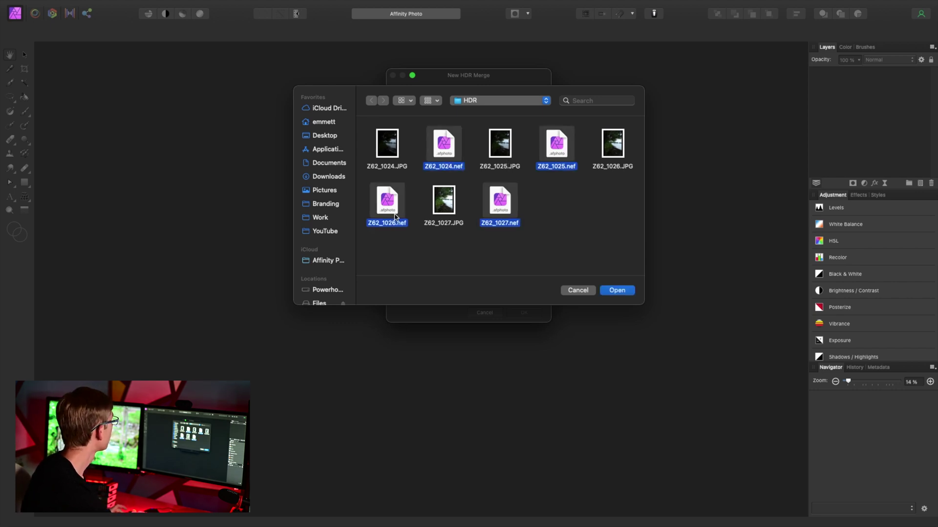
{"action": "left_click", "coordinate": [617, 291]}
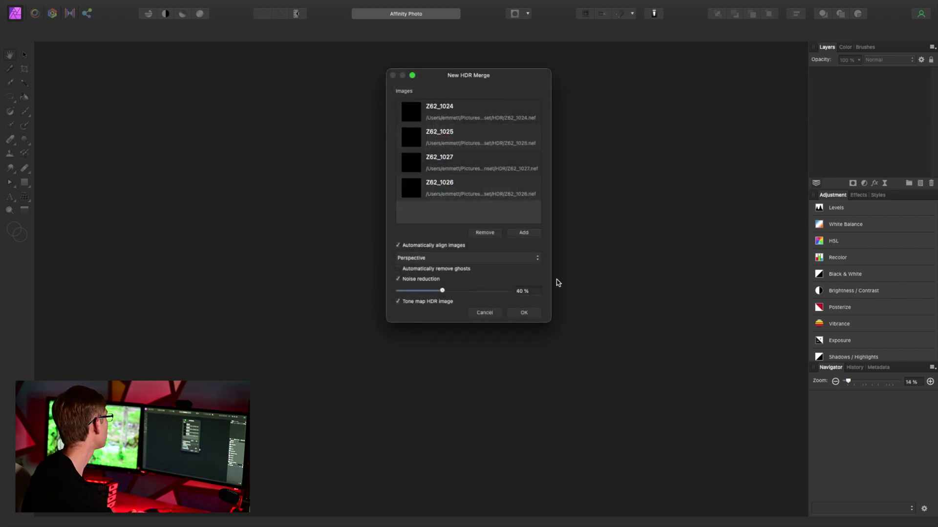
{"action": "left_click", "coordinate": [523, 313]}
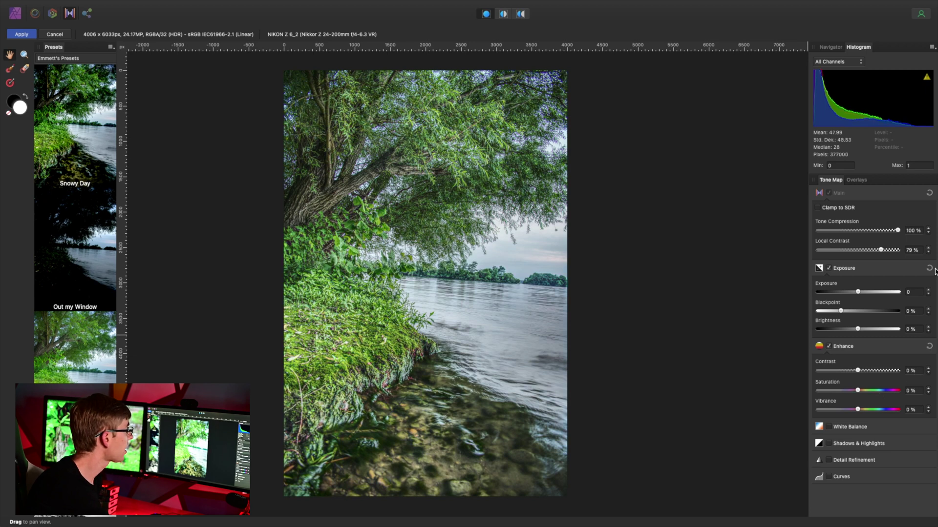
Reset the main tone-map settings and set tone compression to 82%, exposure to -0.2, contrast to 1% and saturation to 3%
{"action": "left_click", "coordinate": [930, 194]}
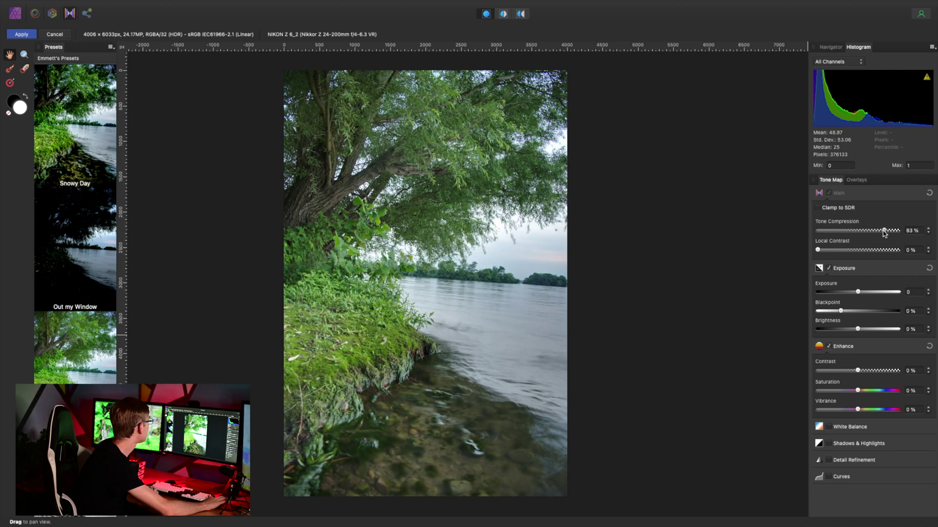
{"action": "left_click_drag", "start_coordinate": [884, 233], "coordinate": [877, 233]}
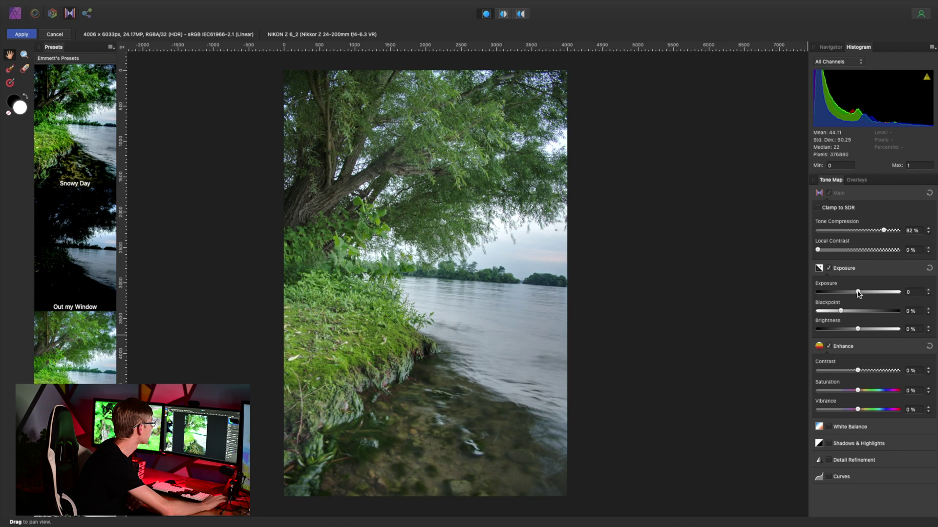
{"action": "left_click", "coordinate": [928, 295]}
{"action": "left_click_drag", "start_coordinate": [857, 371], "coordinate": [860, 371]}
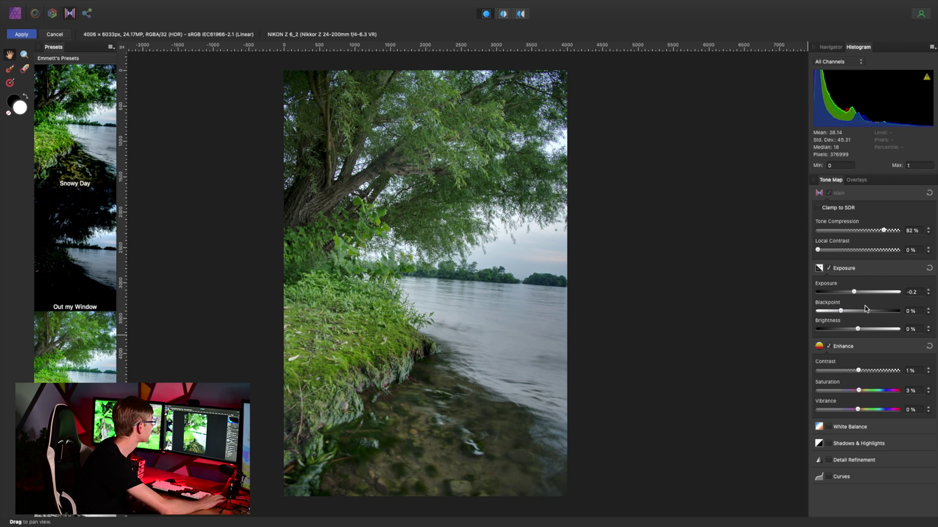
Enable the Shadows & Highlights adjustment, set shadows to -30% and fine-tune the highlights
{"action": "left_click", "coordinate": [835, 443]}
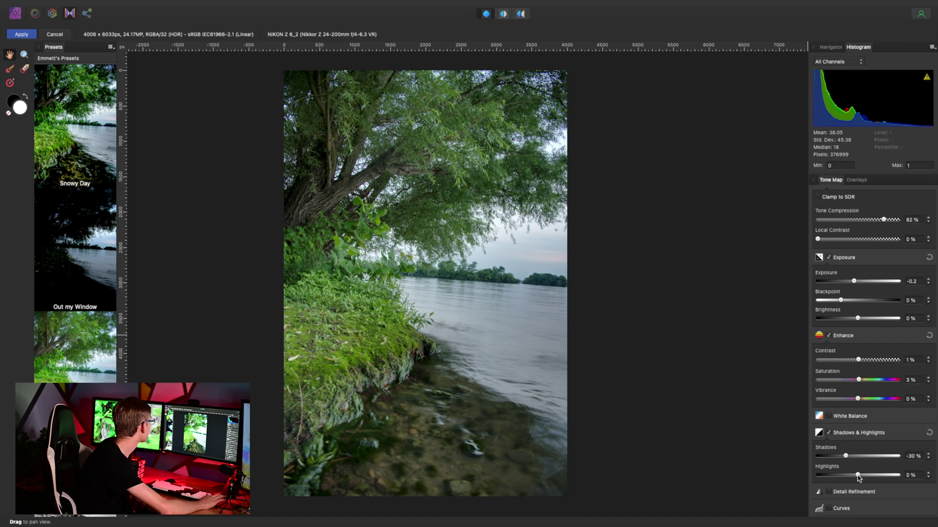
{"action": "left_click_drag", "start_coordinate": [855, 478], "coordinate": [853, 476]}
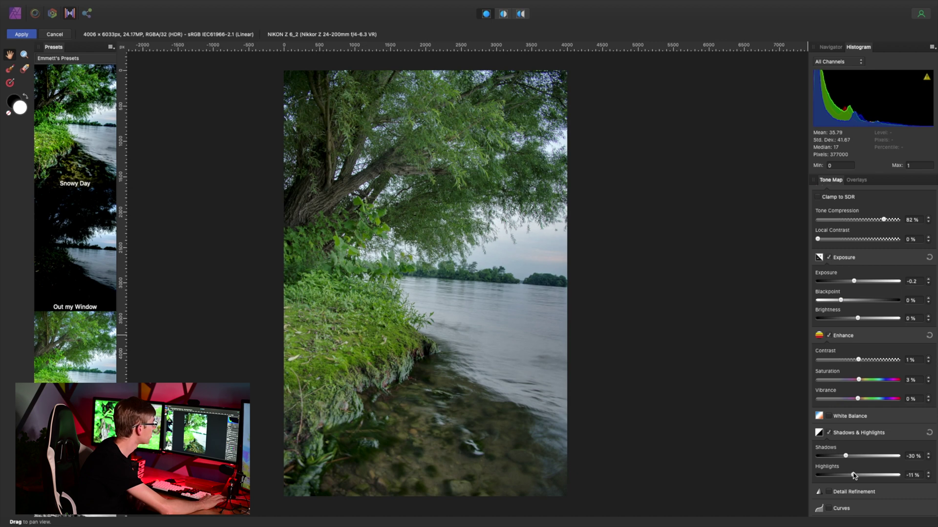
{"action": "mouse_move", "coordinate": [854, 476]}
{"action": "left_mouse_down"}
{"action": "mouse_move", "coordinate": [889, 476]}
{"action": "mouse_move", "coordinate": [861, 477]}
{"action": "left_mouse_up"}
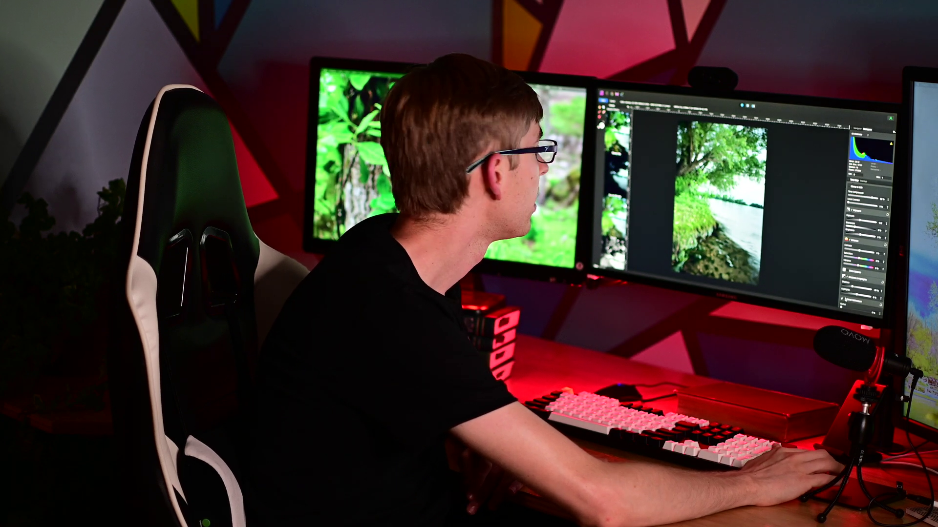
Paint a brush overlay over the sky and open water, set its saturation to 24% and increase its vibrance
{"action": "scroll", "coordinate": [865, 244], "scroll_direction": "down", "scroll_amount": 2}
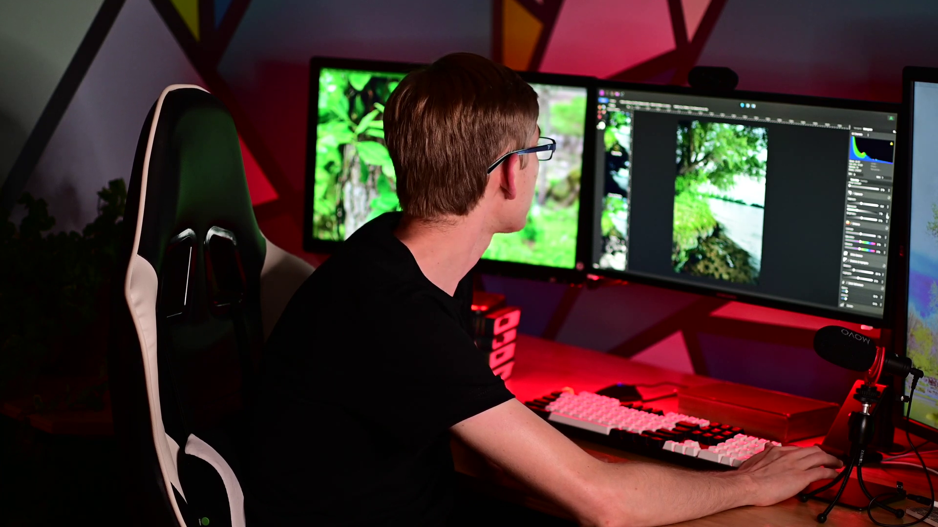
{"action": "left_click", "coordinate": [867, 194]}
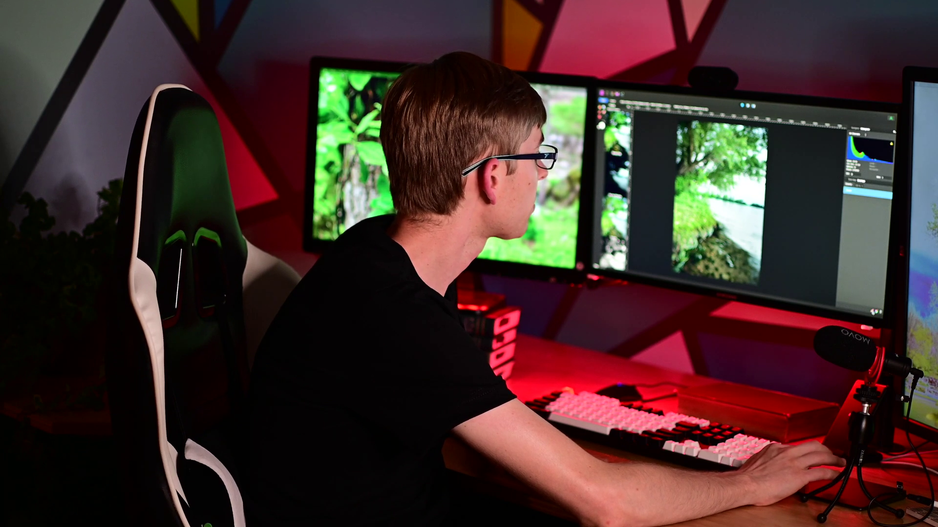
{"action": "key", "text": "j"}
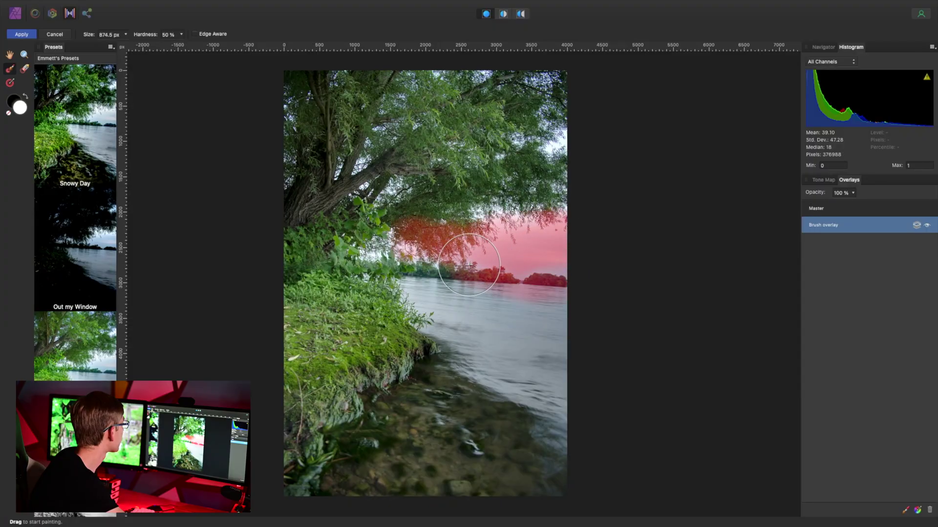
{"action": "left_click_drag", "start_coordinate": [530, 372], "coordinate": [472, 293]}
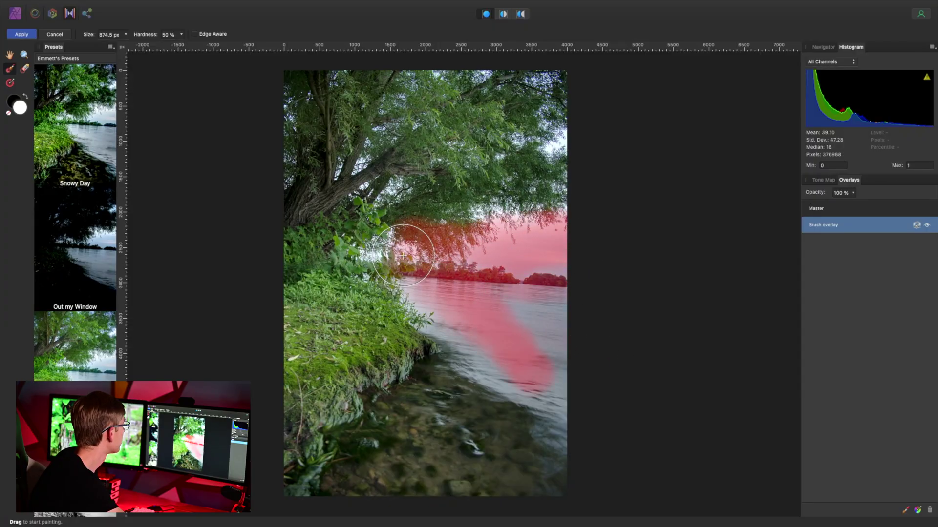
{"action": "left_click", "coordinate": [824, 180]}
{"action": "left_click_drag", "start_coordinate": [858, 332], "coordinate": [873, 332]}
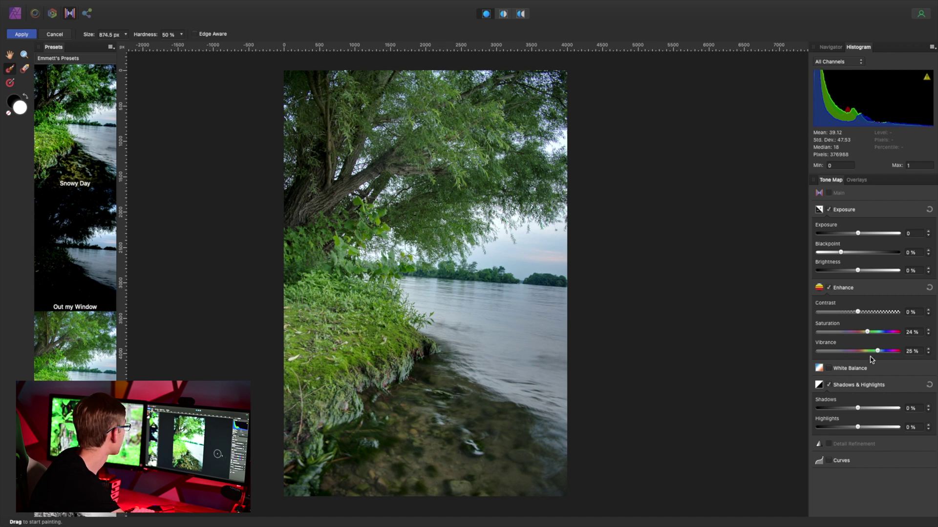
Add a linear gradient overlay running from the lower-left bank across to the river and lower its exposure slightly
{"action": "left_click", "coordinate": [856, 180]}
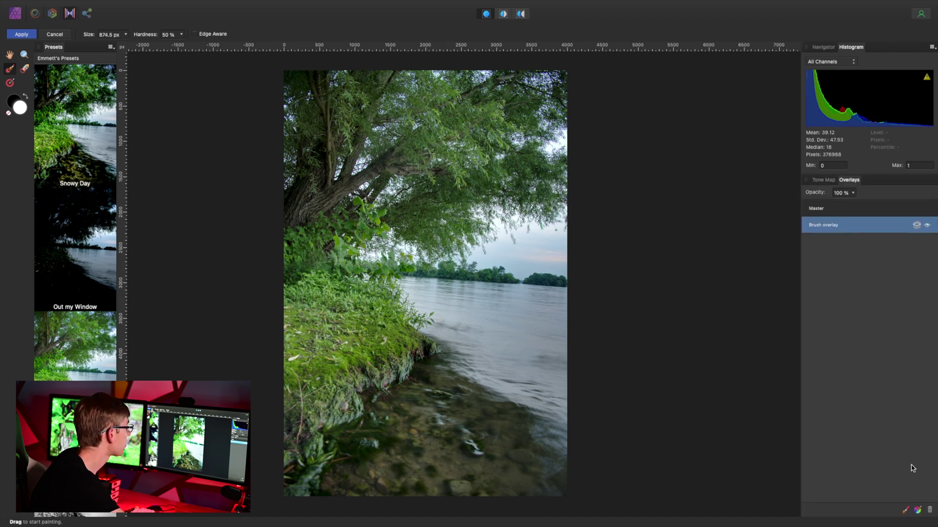
{"action": "left_click", "coordinate": [918, 510]}
{"action": "left_click_drag", "start_coordinate": [303, 440], "coordinate": [548, 349]}
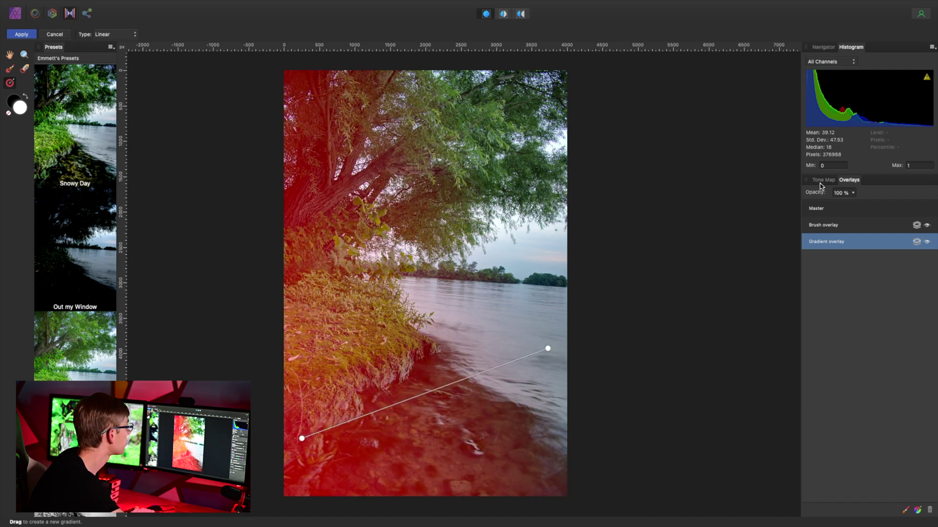
{"action": "left_click", "coordinate": [894, 240]}
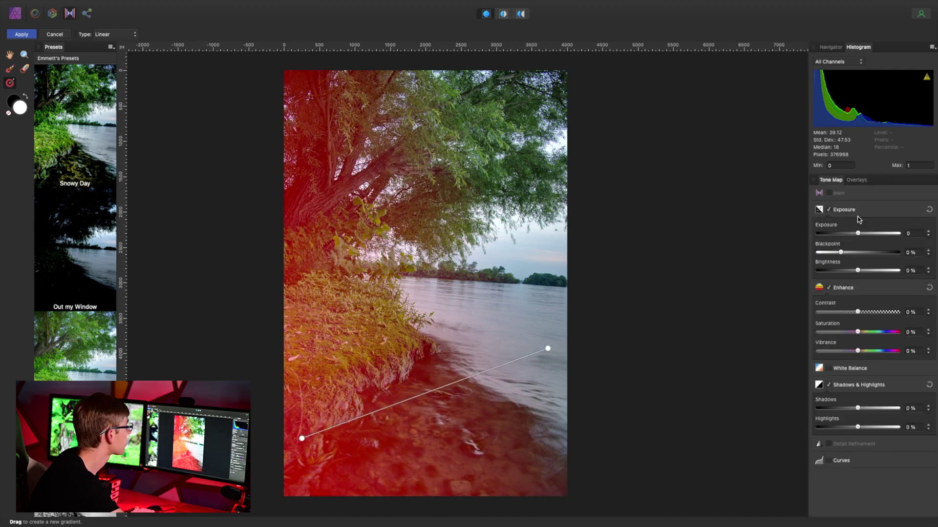
{"action": "left_click", "coordinate": [928, 236]}
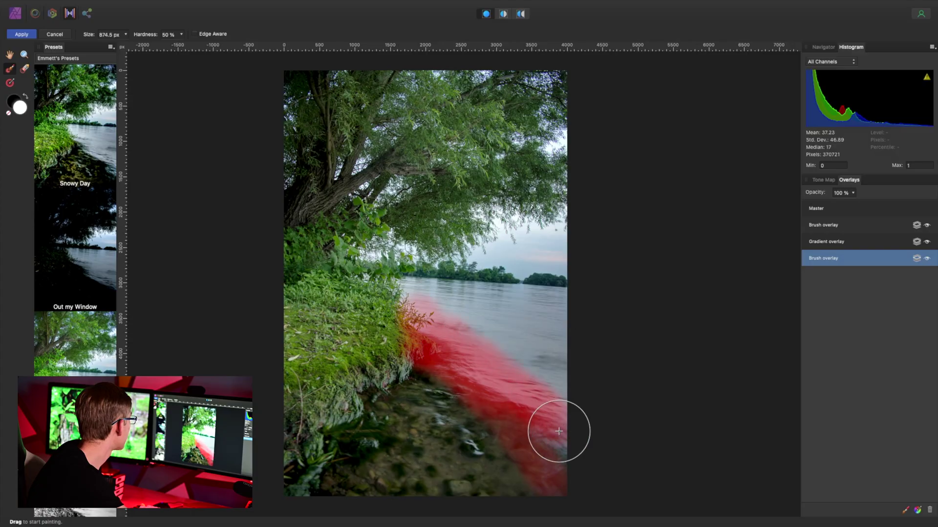
Paint another brush overlay along the shoreline and water's edge, and set its contrast to 2% and highlights to 61%
{"action": "left_click_drag", "start_coordinate": [421, 325], "coordinate": [386, 384]}
{"action": "left_click", "coordinate": [299, 477]}
{"action": "mouse_move", "coordinate": [283, 446]}
{"action": "left_mouse_down"}
{"action": "mouse_move", "coordinate": [321, 439]}
{"action": "mouse_move", "coordinate": [326, 434]}
{"action": "mouse_move", "coordinate": [313, 443]}
{"action": "mouse_move", "coordinate": [371, 389]}
{"action": "mouse_move", "coordinate": [335, 434]}
{"action": "mouse_move", "coordinate": [409, 359]}
{"action": "mouse_move", "coordinate": [337, 445]}
{"action": "left_mouse_up"}
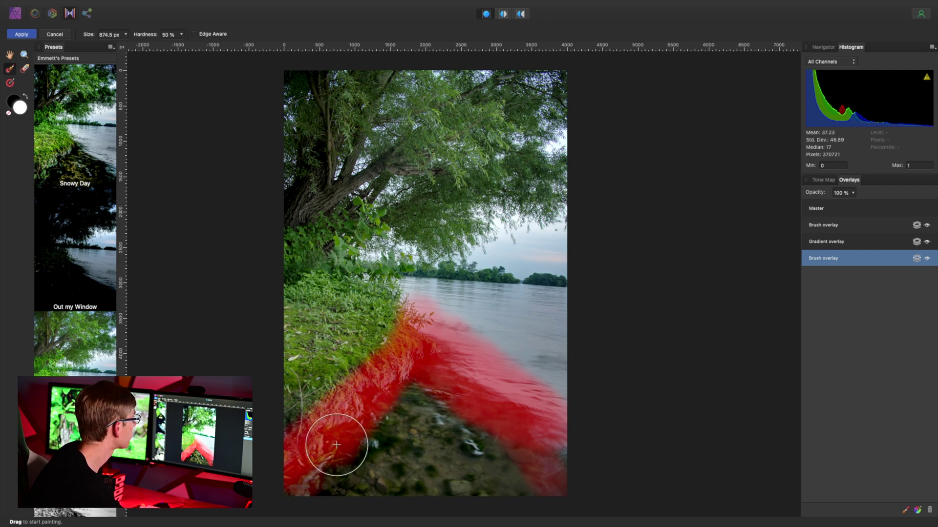
{"action": "left_click", "coordinate": [819, 181]}
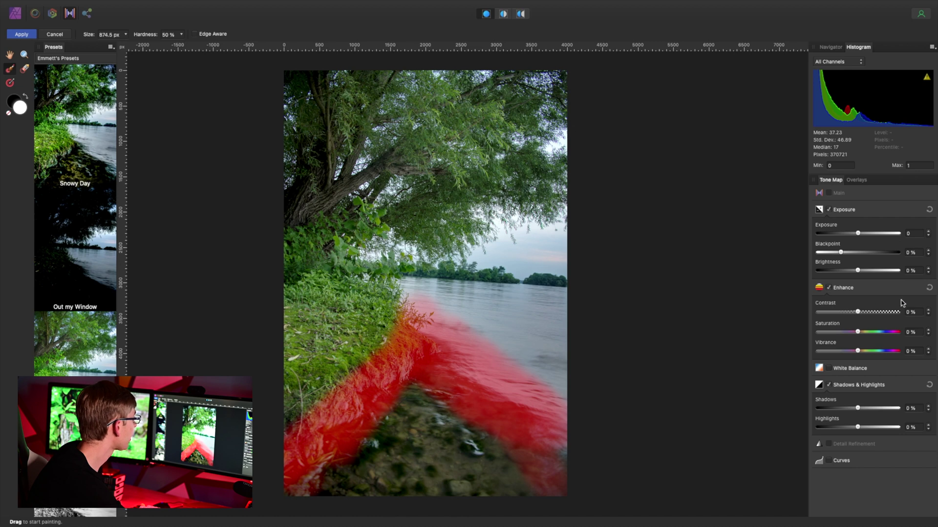
{"action": "left_click", "coordinate": [929, 310]}
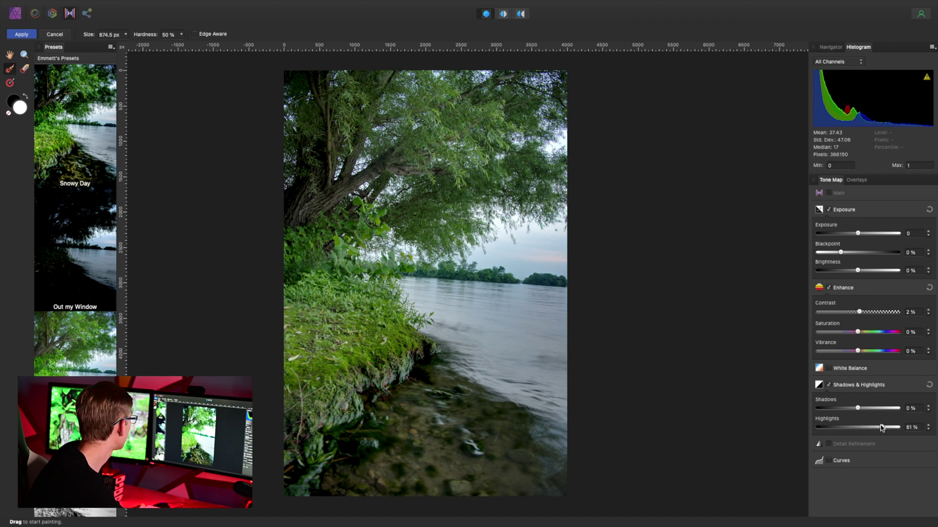
Compare the tone-mapped photo with the original in the split view and in the side-by-side view
{"action": "left_click", "coordinate": [503, 14]}
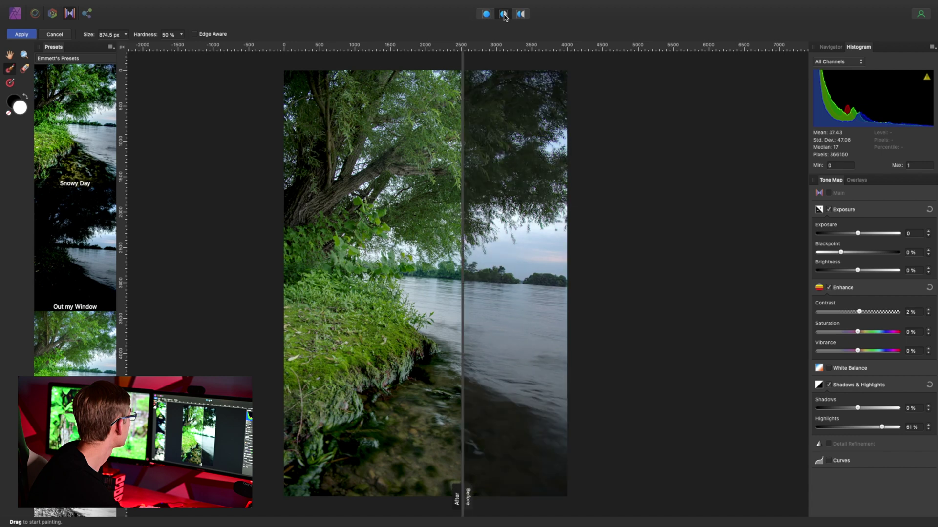
{"action": "left_click", "coordinate": [521, 14]}
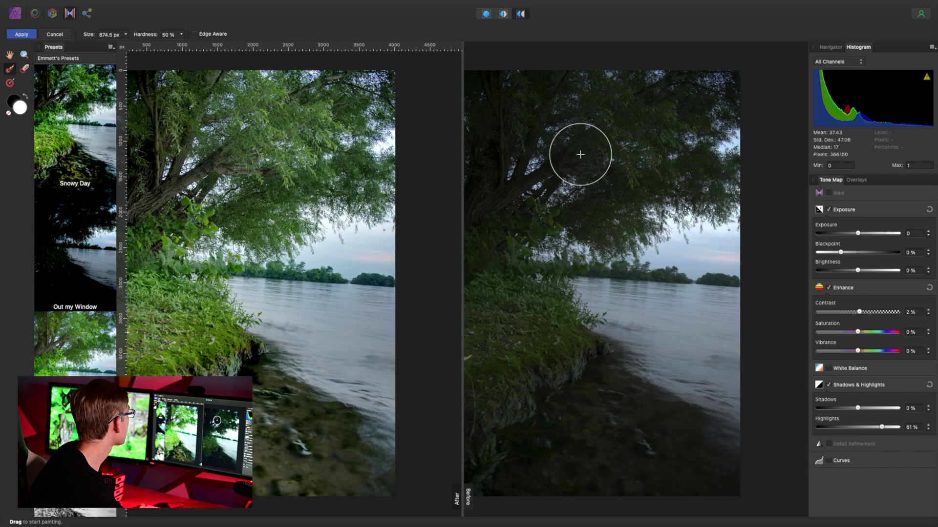
{"action": "scroll", "coordinate": [580, 155], "scroll_direction": "down", "scroll_amount": 1}
{"action": "scroll", "coordinate": [580, 155], "scroll_direction": "left", "scroll_amount": 1}
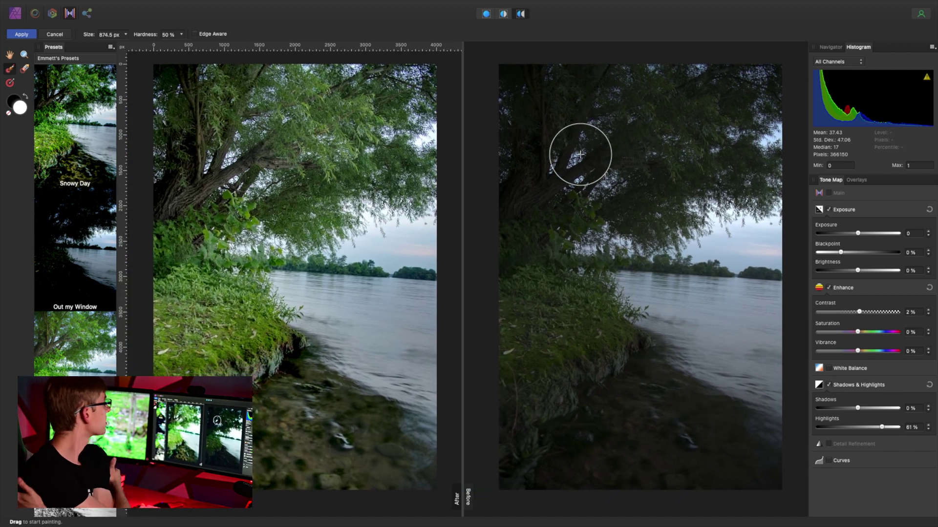